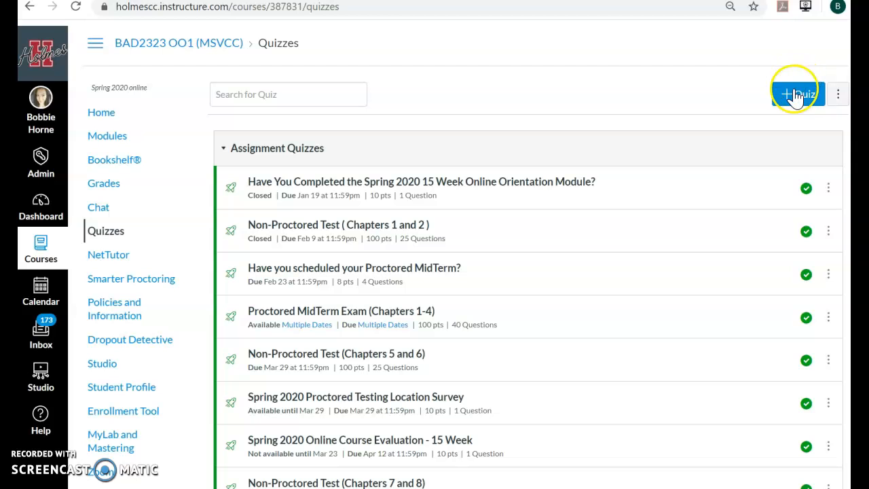
Create a new quiz in the course using the Classic Quizzes engine.
click(787, 95)
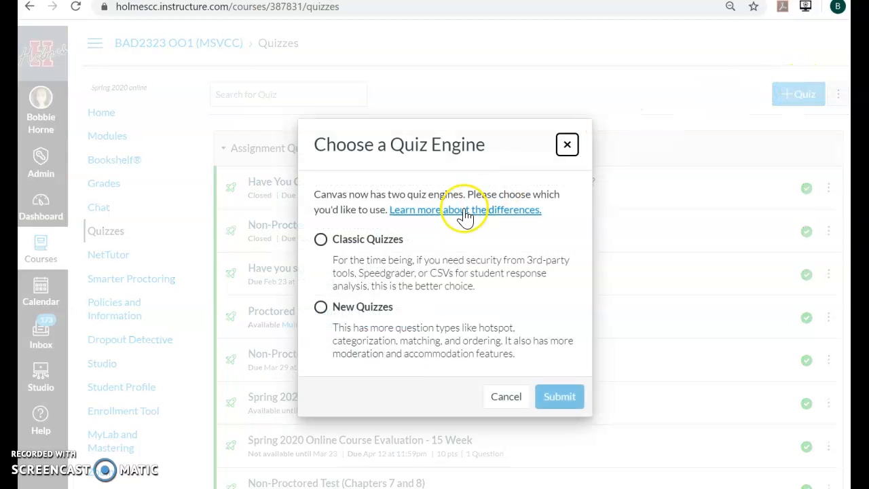
click(319, 241)
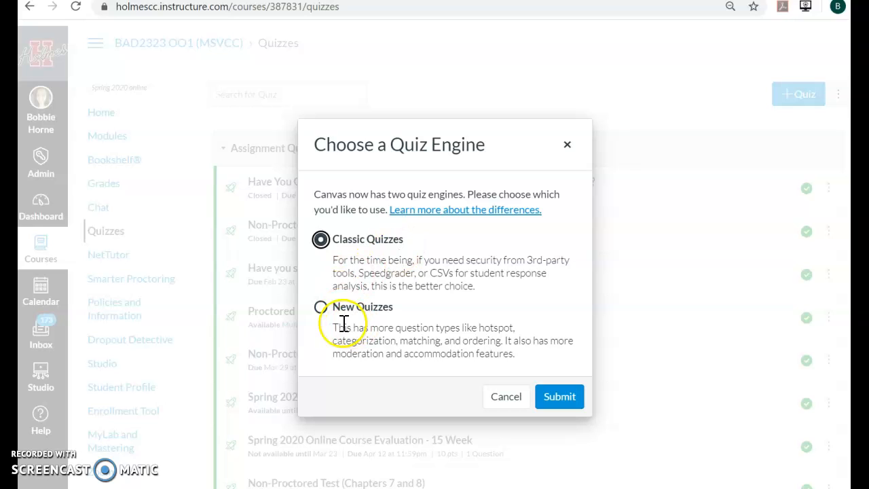
click(560, 399)
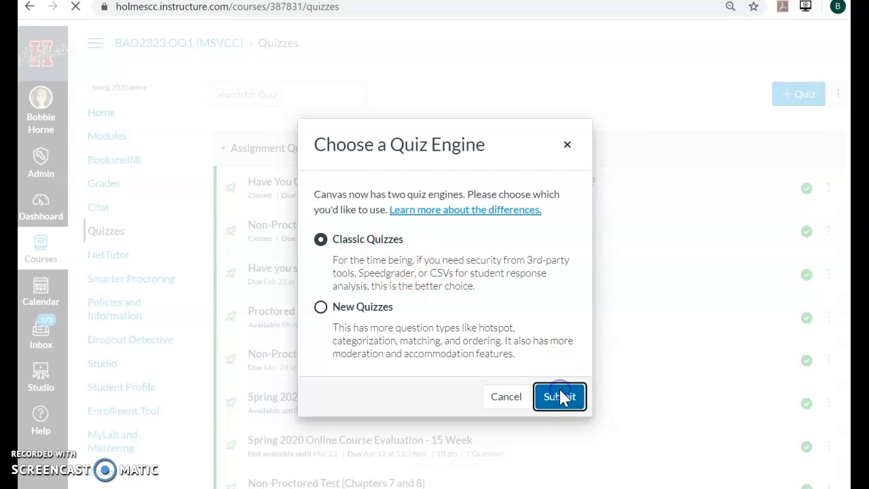
click(560, 399)
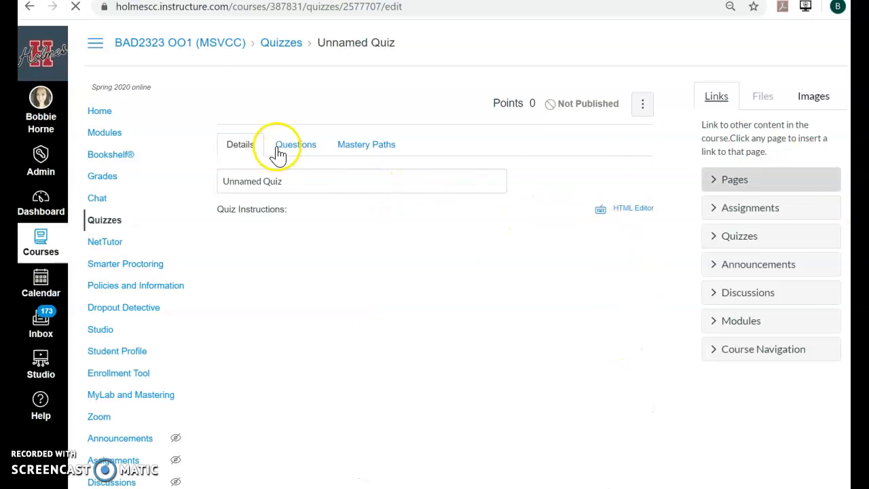
Name the quiz "Quiz 1" and enter the instructions "You may use your notes.".
click(226, 144)
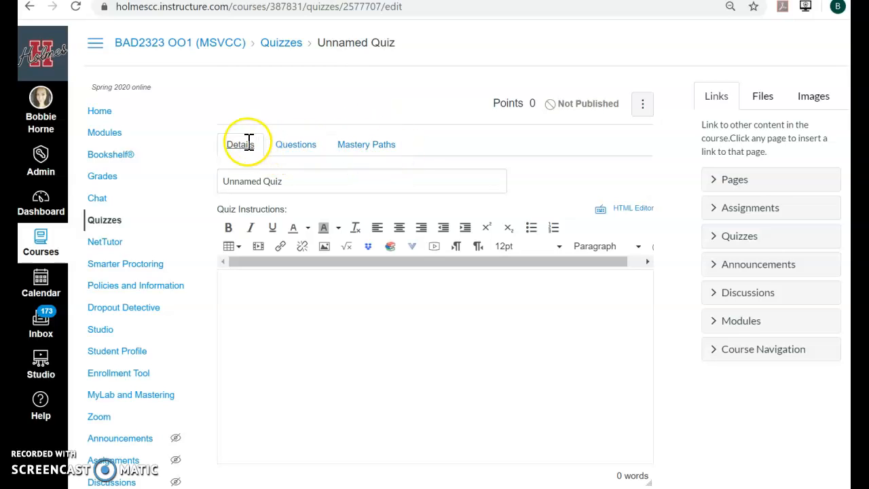
click(291, 184)
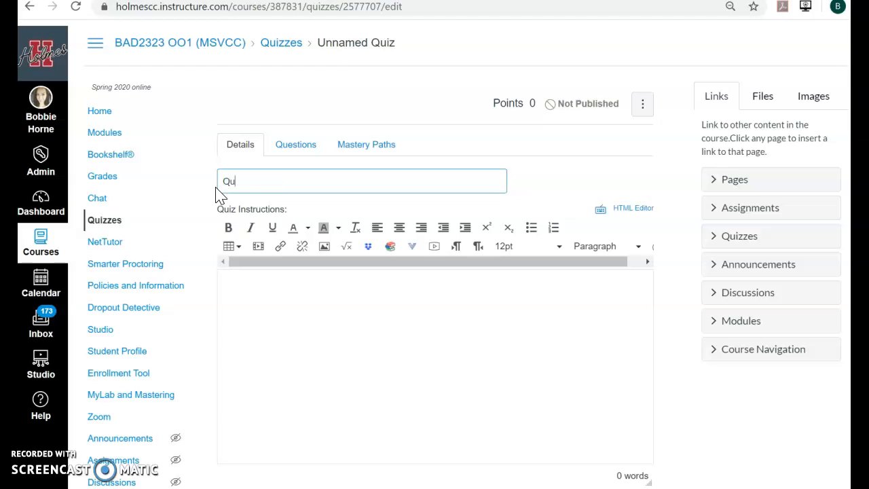
click(399, 348)
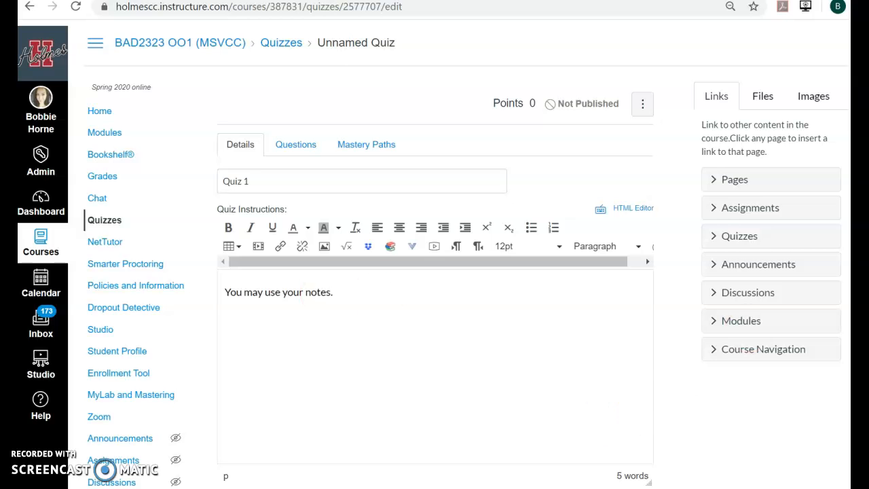
Set the quiz type to Graded Quiz and the assignment group to Homework.
scroll(435, 272, down, 4)
scroll(435, 272, up, 3)
scroll(434, 272, down, 3)
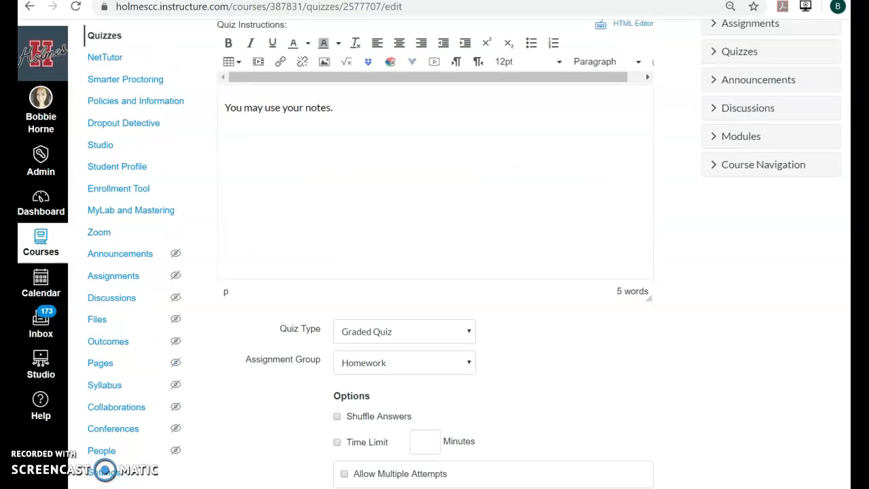
scroll(470, 150, down, 3)
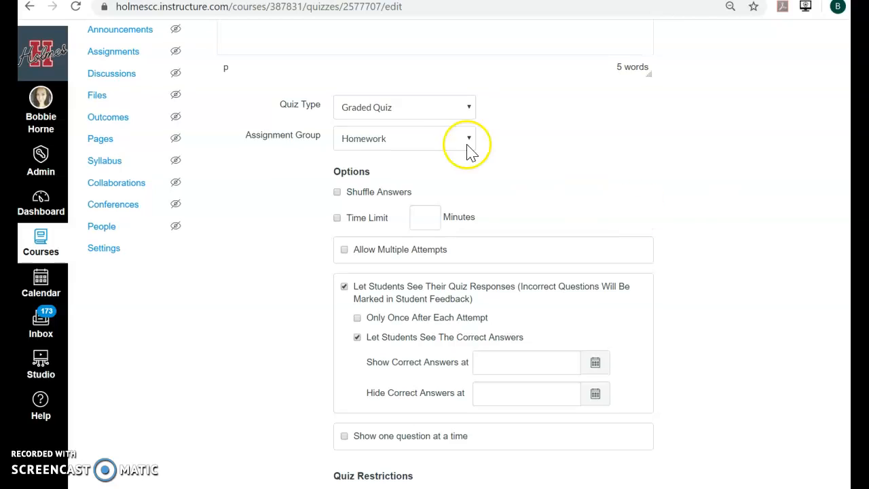
click(407, 121)
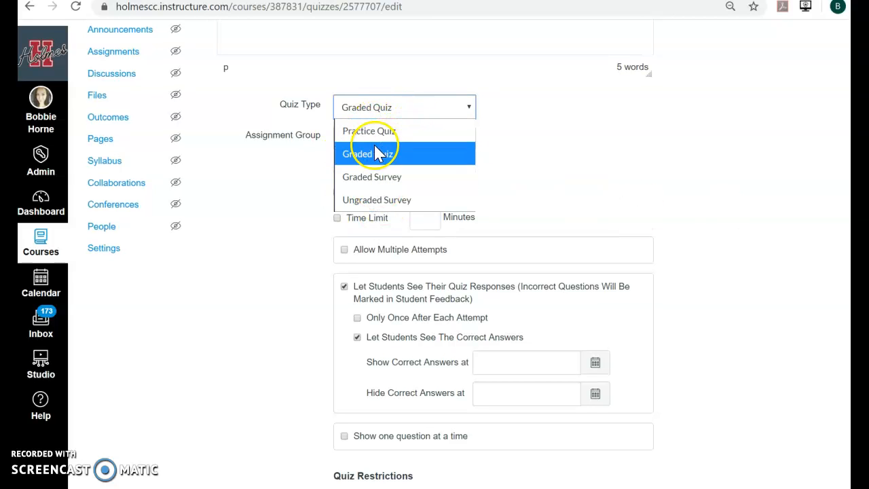
click(376, 154)
click(406, 138)
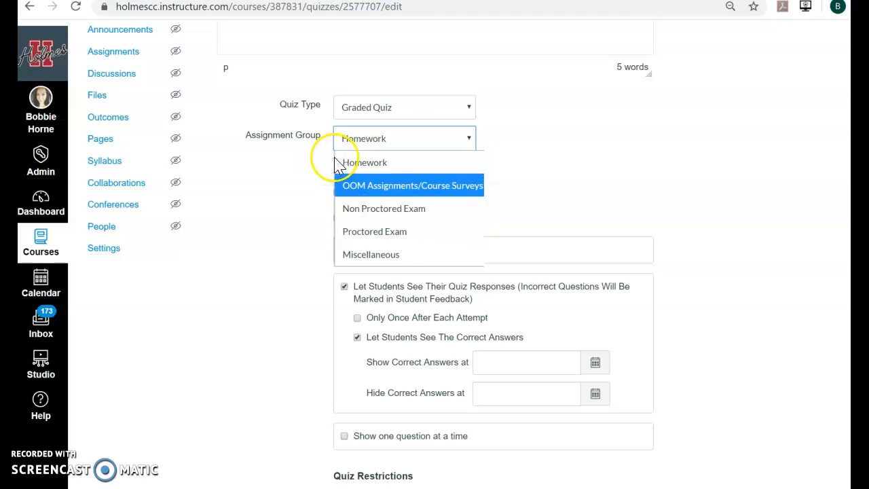
click(379, 164)
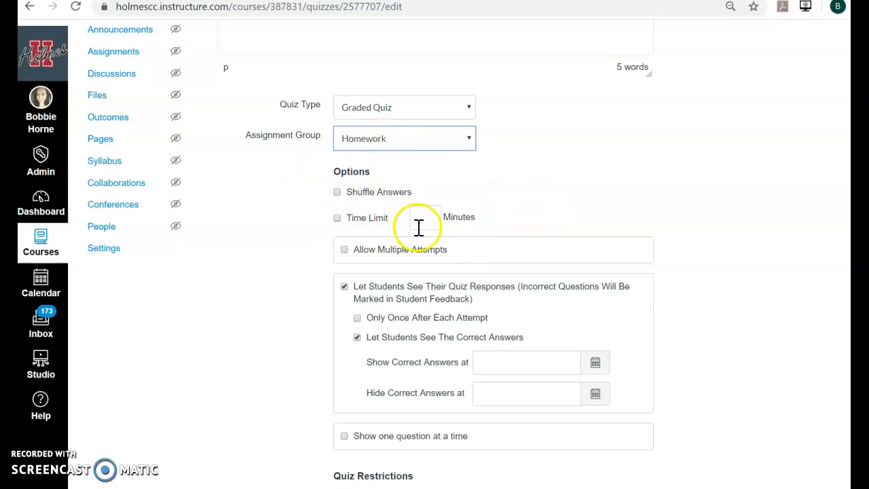
click(440, 213)
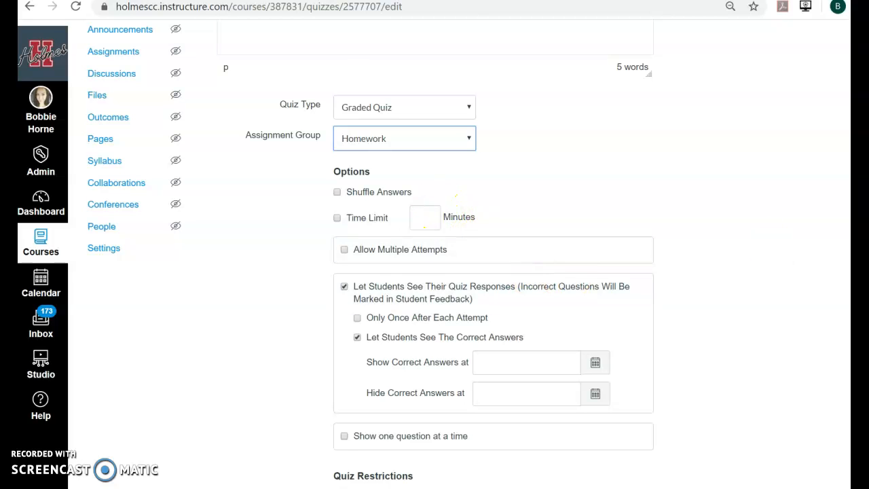
Set the date for showing correct answers to students to Apr 11, 2020.
scroll(475, 272, down, 2)
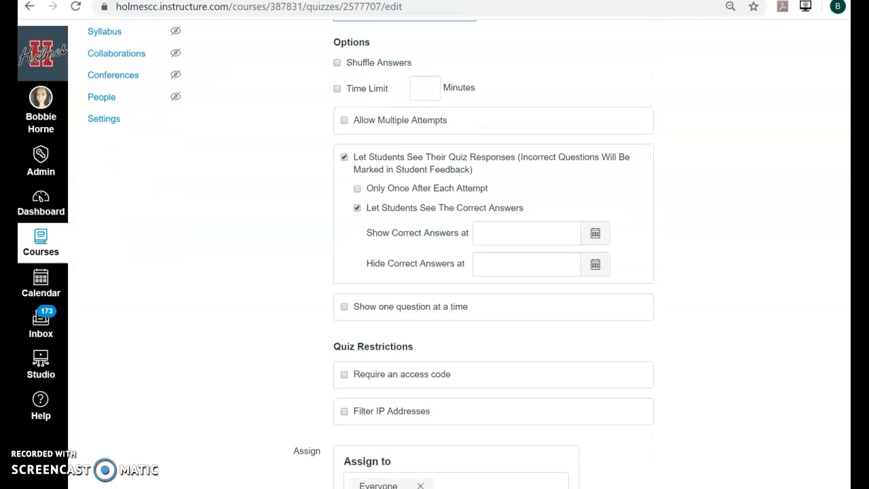
click(601, 235)
click(589, 236)
click(590, 235)
click(590, 236)
click(589, 235)
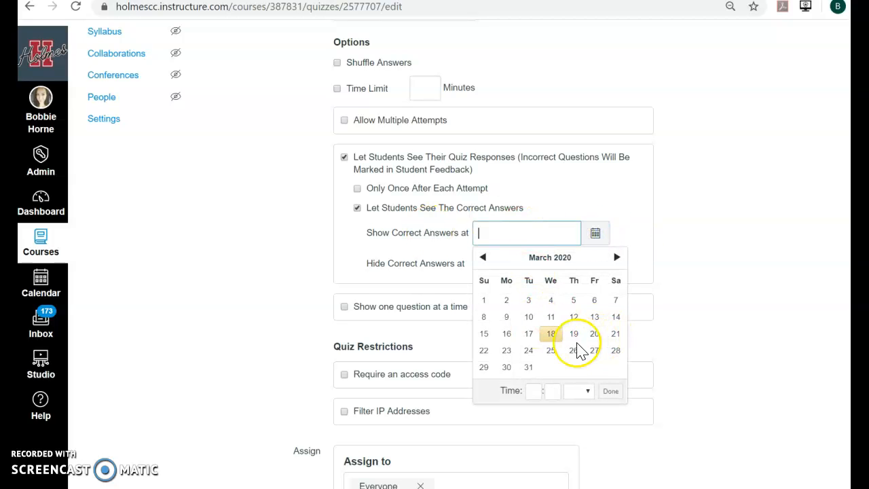
click(617, 256)
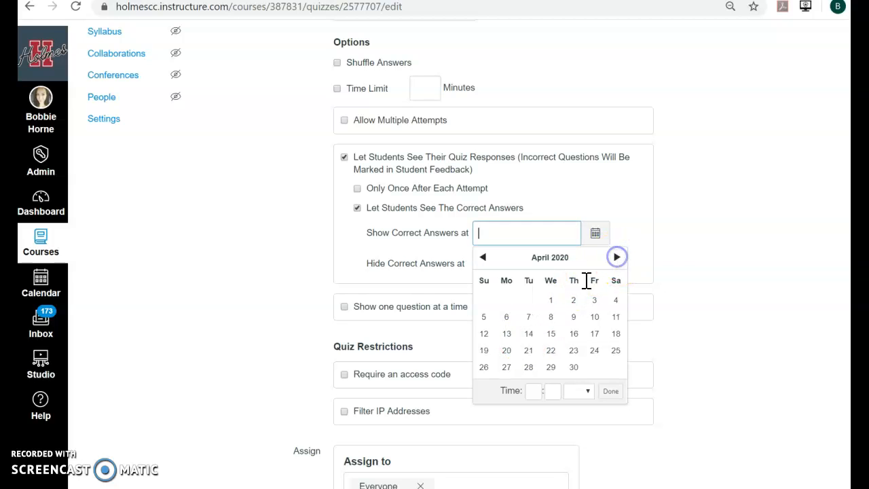
click(616, 318)
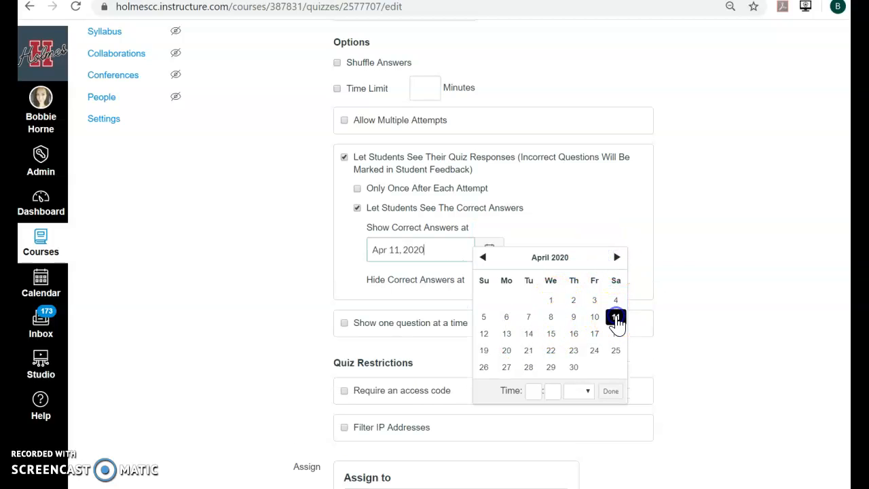
click(285, 258)
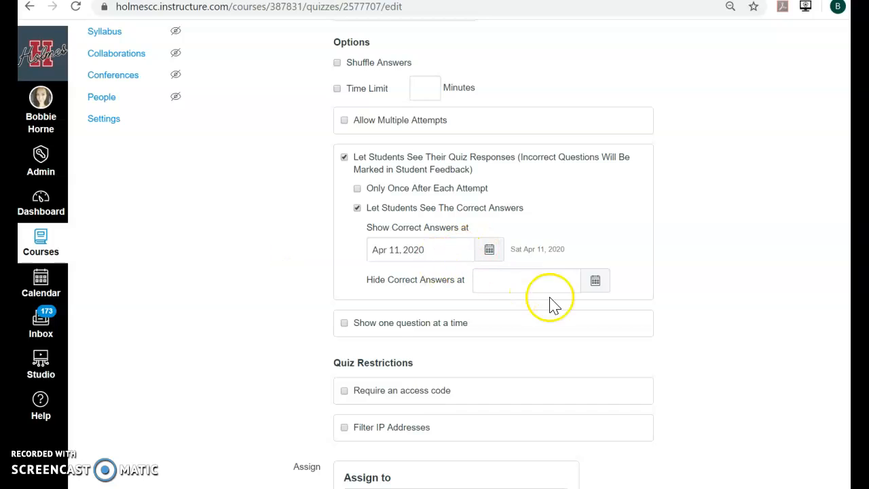
Set the date for hiding correct answers from students to Apr 12, 2020.
click(596, 282)
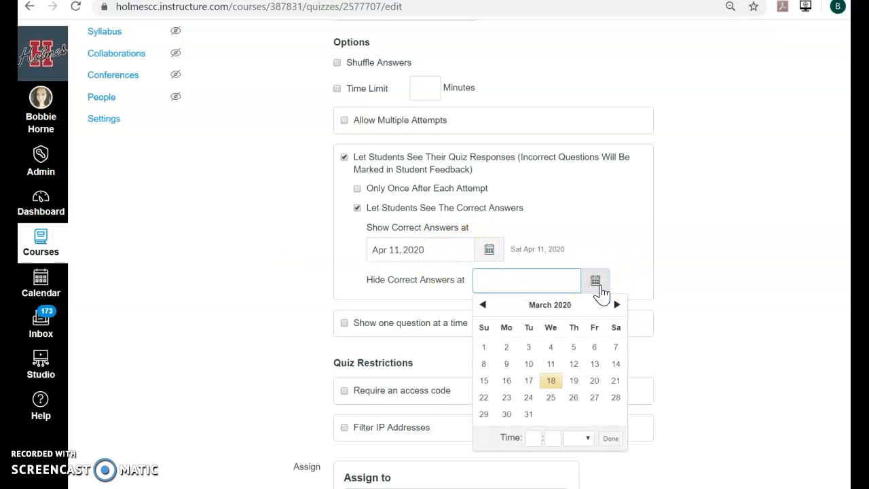
click(617, 305)
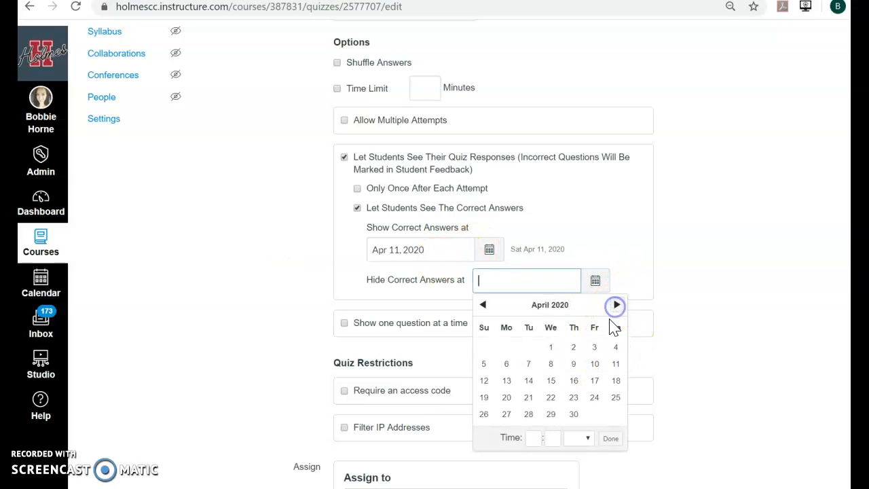
click(486, 383)
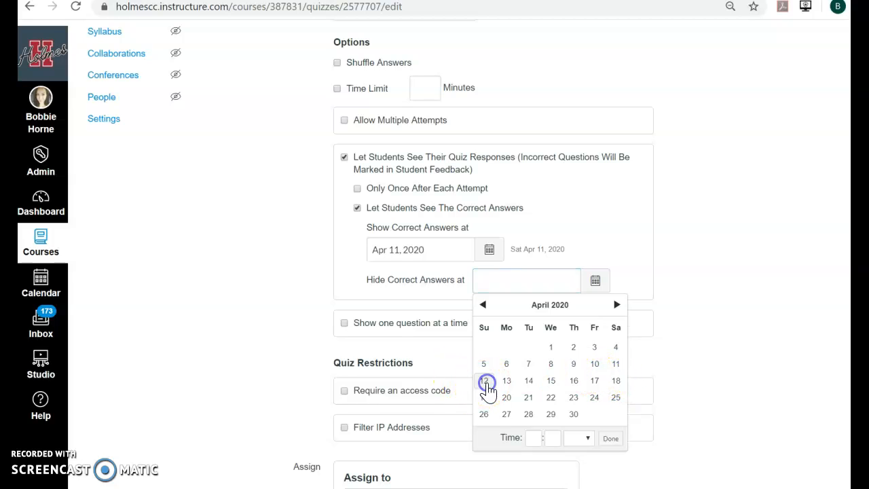
click(682, 313)
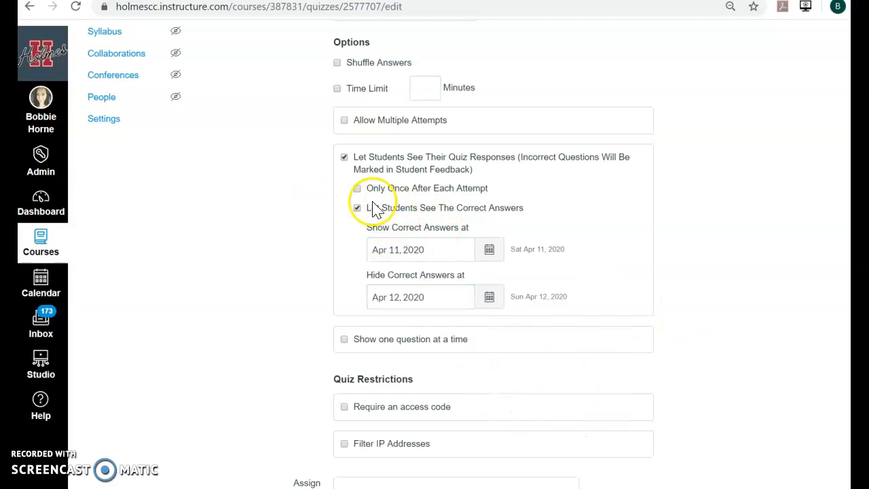
Disable letting students see the correct answers and set the quiz's due date to Mar 28 11:59pm.
click(356, 207)
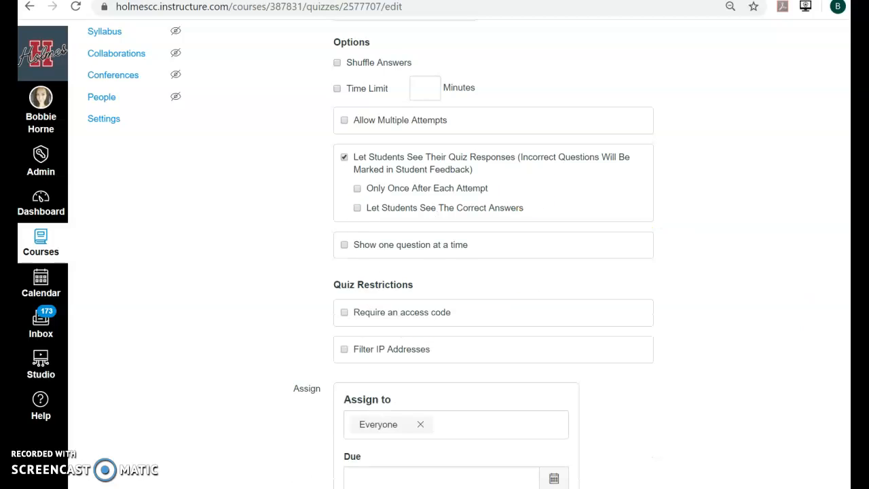
scroll(435, 272, down, 2)
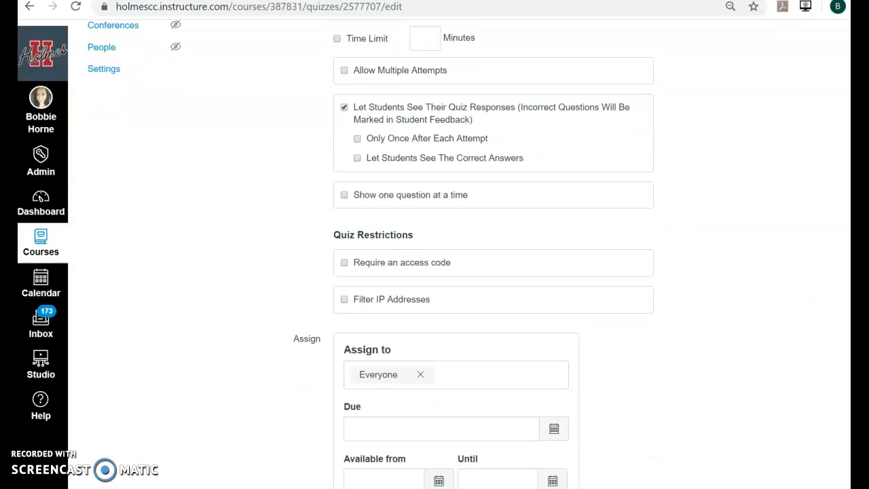
scroll(435, 272, down, 1)
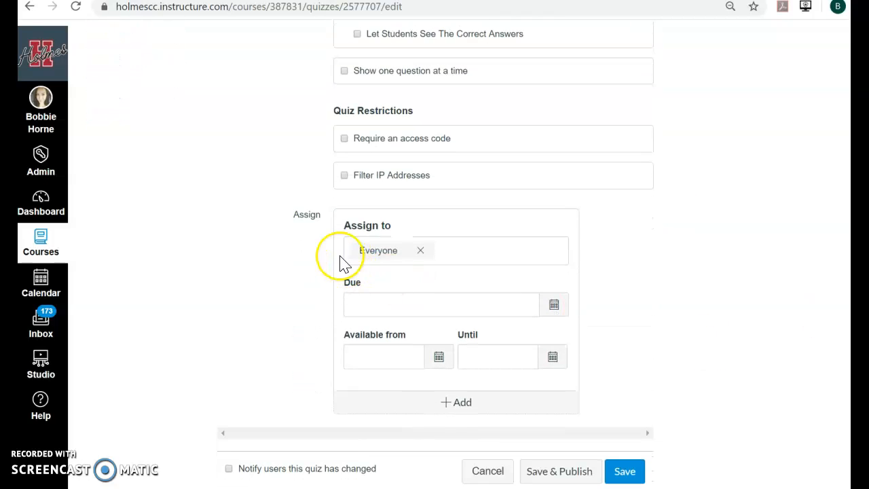
click(554, 307)
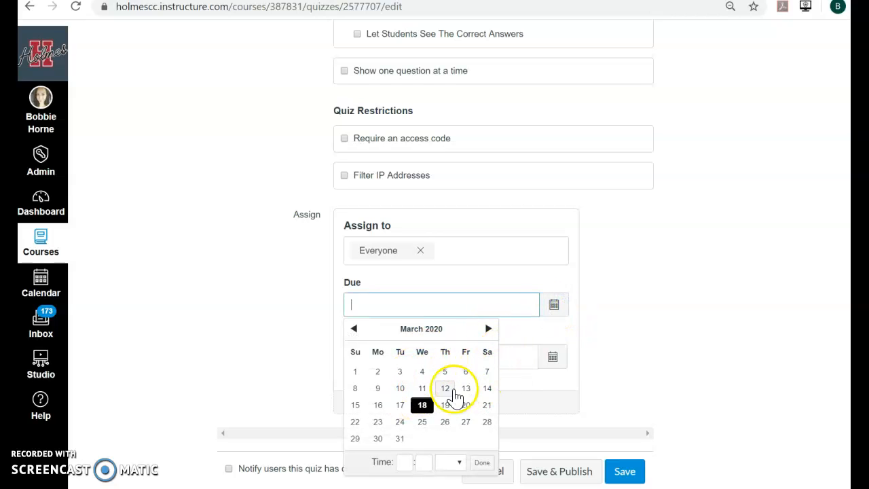
click(487, 423)
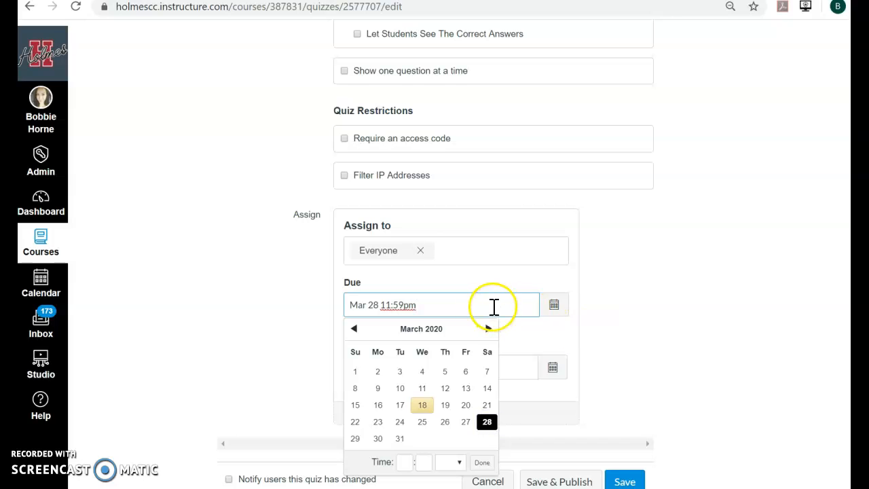
click(706, 355)
Set the quiz's Until date to Apr 3 11:59pm.
click(559, 371)
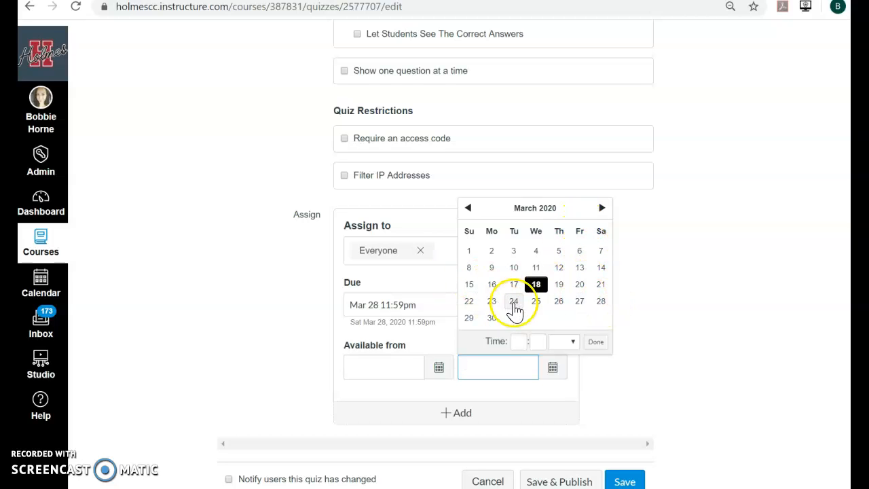
click(602, 207)
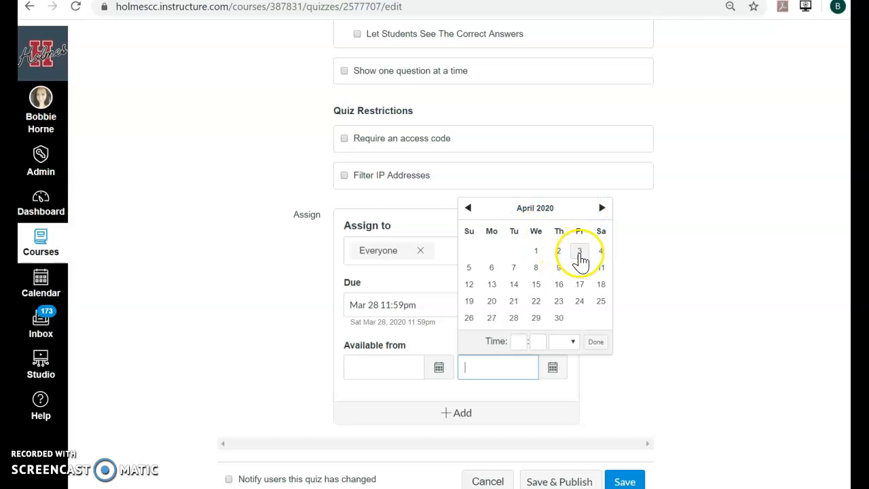
click(580, 252)
click(640, 247)
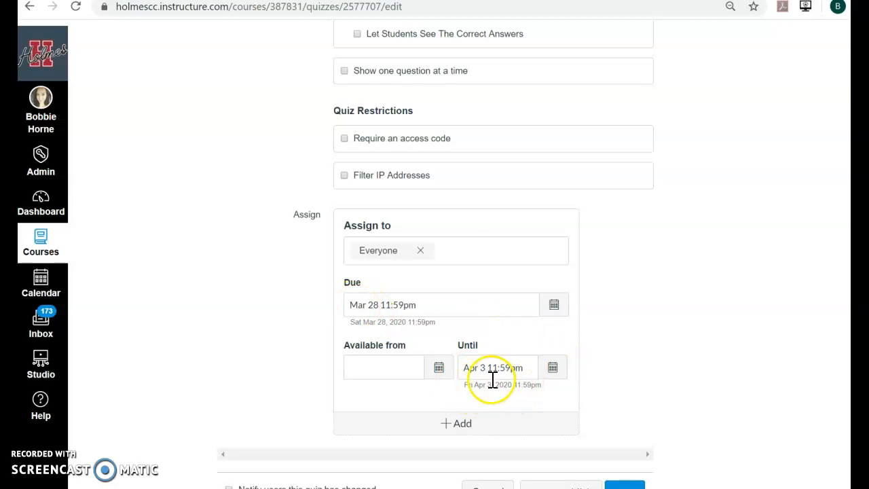
Clear the Until date from the quiz's availability settings.
scroll(436, 271, down, 1)
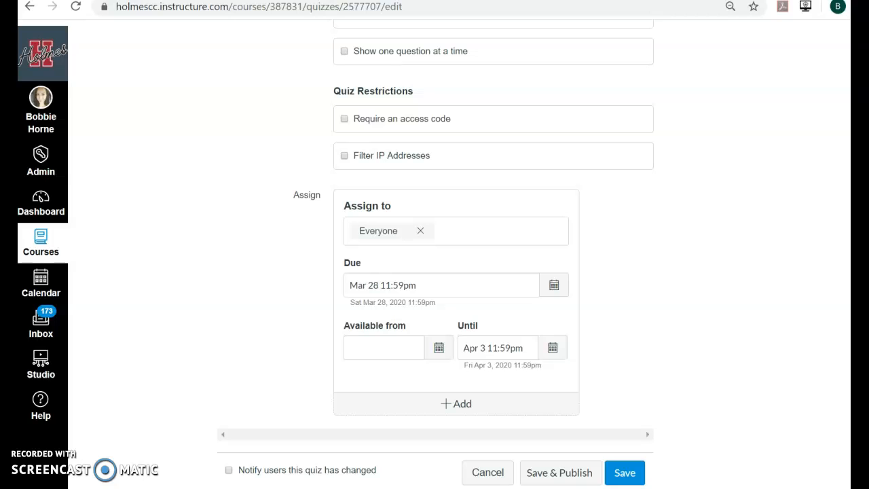
click(466, 350)
key(ctrl+a)
key(BackSpace)
Add a Multiple Choice question to the quiz reading "What day is it?" and set it to 10 points.
drag(849, 353, 845, 78)
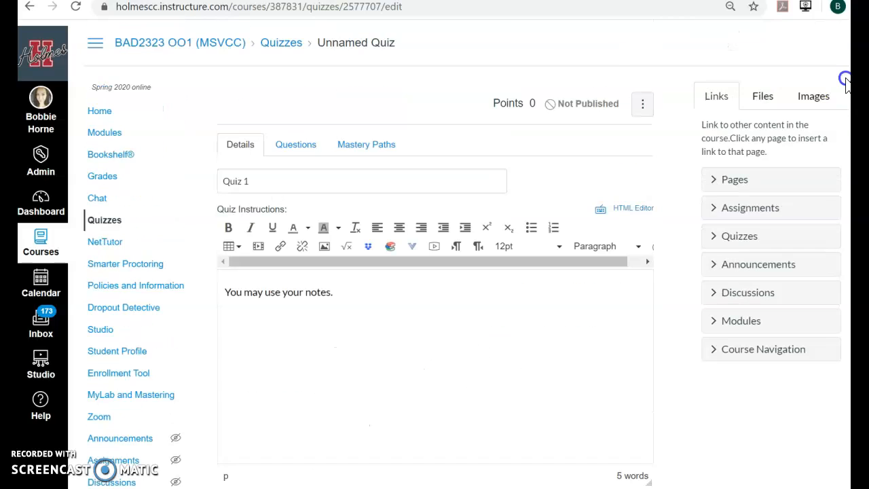
click(317, 148)
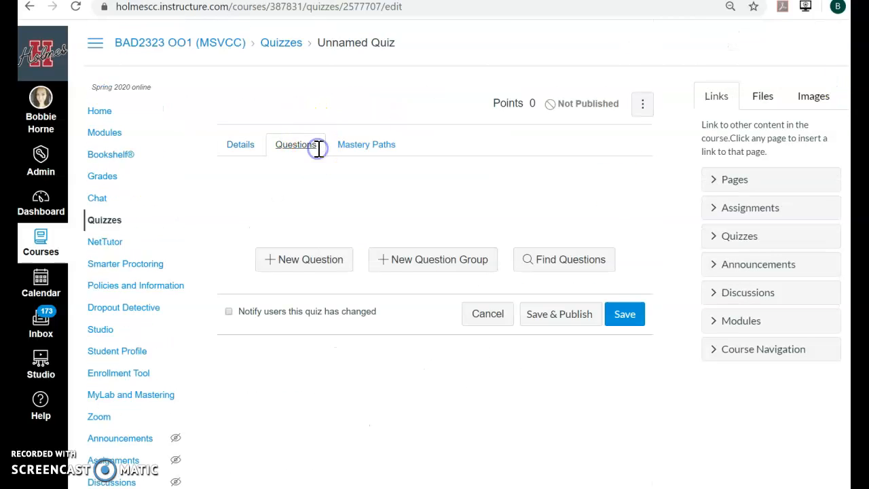
click(282, 265)
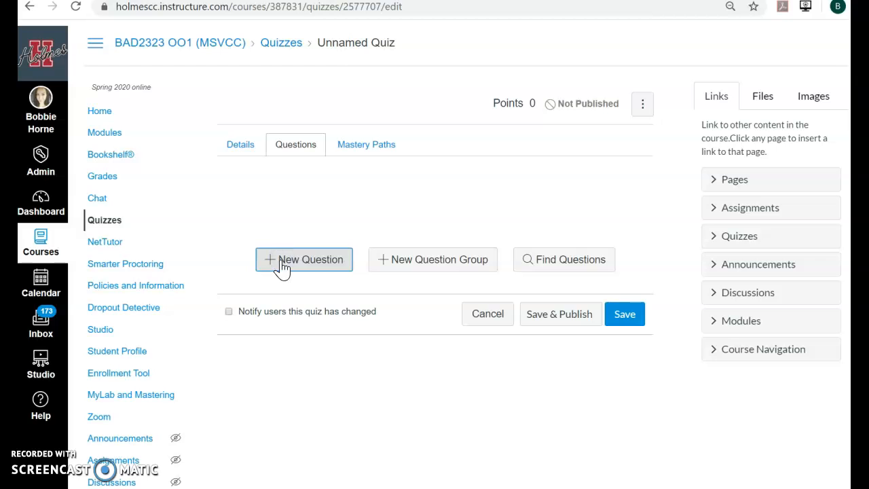
click(304, 348)
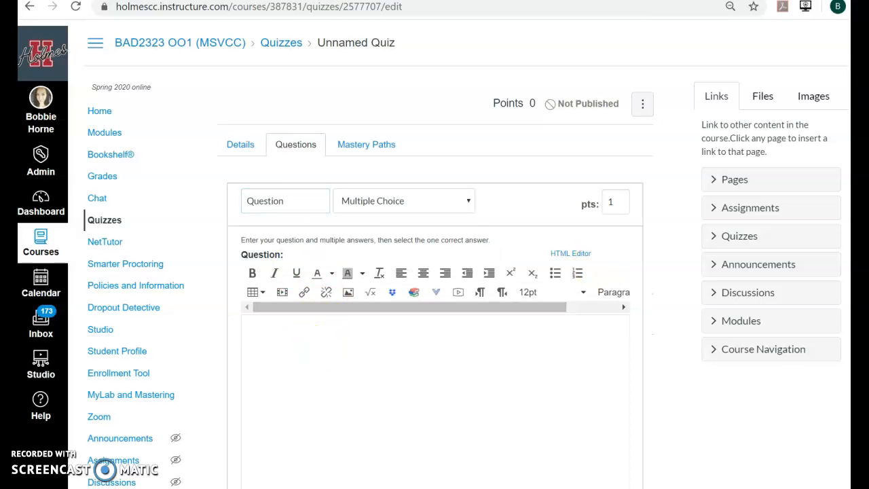
scroll(435, 271, down, 6)
drag(853, 362, 802, 225)
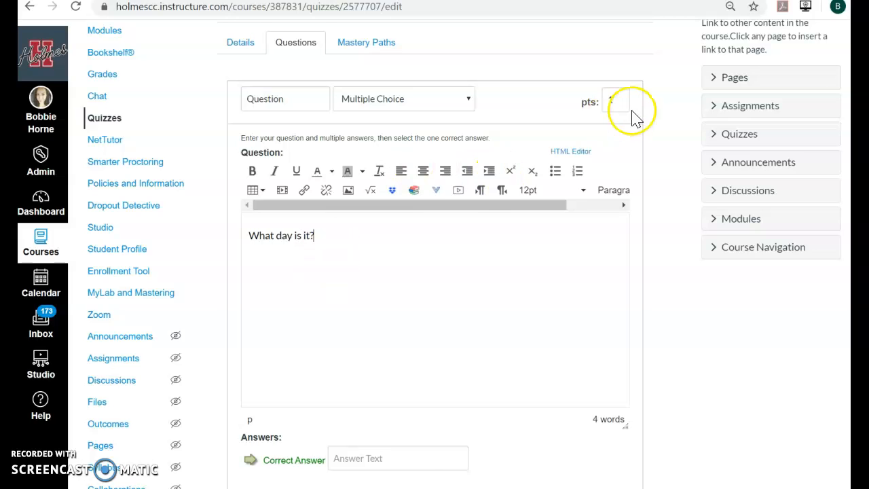
click(611, 99)
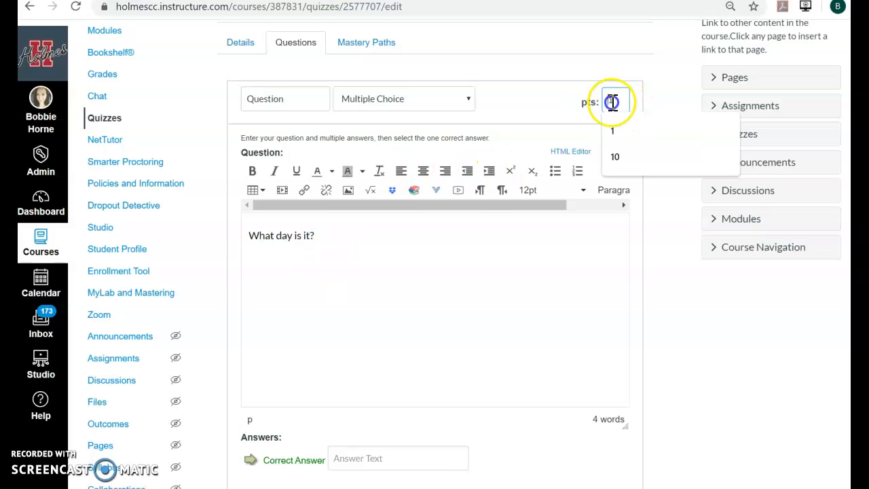
text(10)
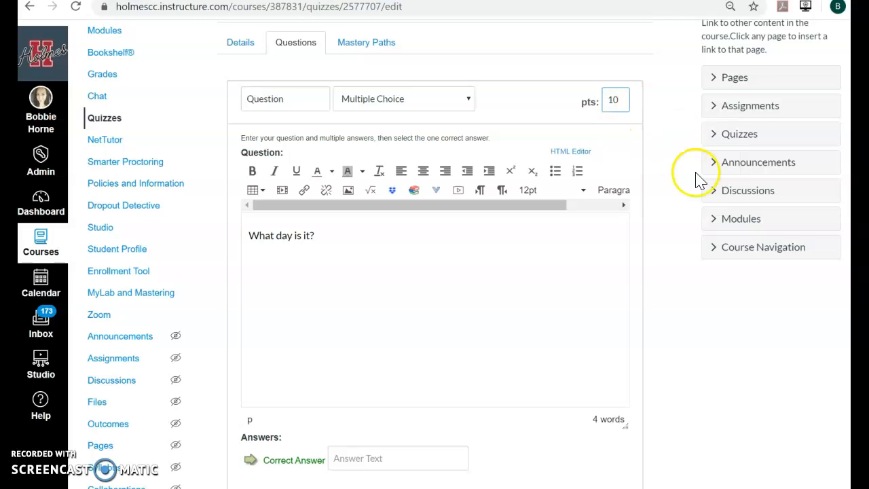
Enter Sunday as the question's correct answer, and Monday and Wednesday as possible answers.
scroll(435, 271, down, 2)
click(346, 303)
text(Sunda)
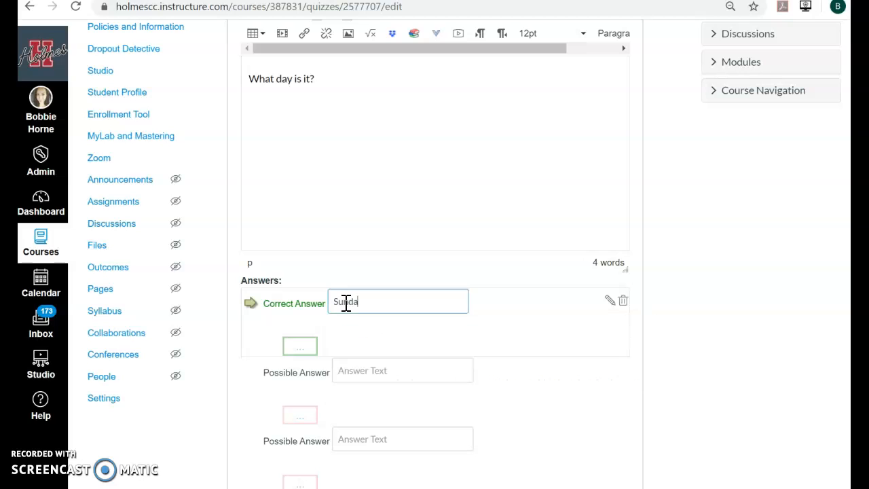
click(360, 376)
text(Monday)
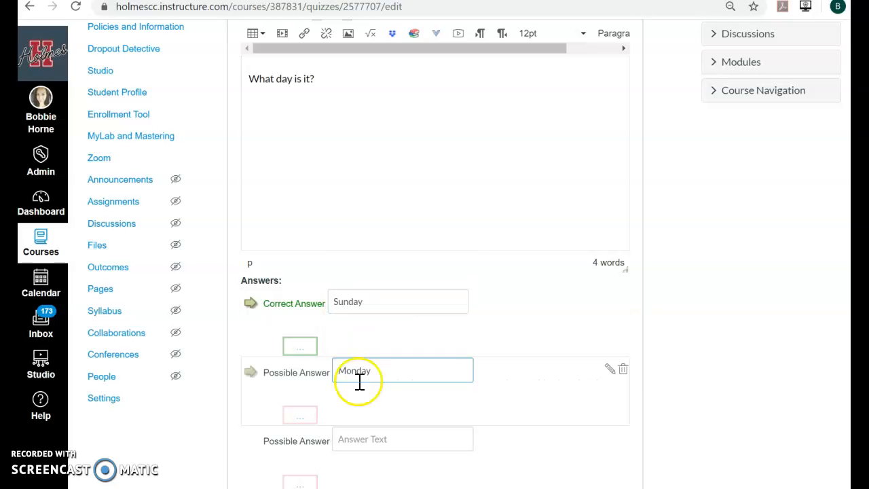
click(364, 432)
text(Wednesday)
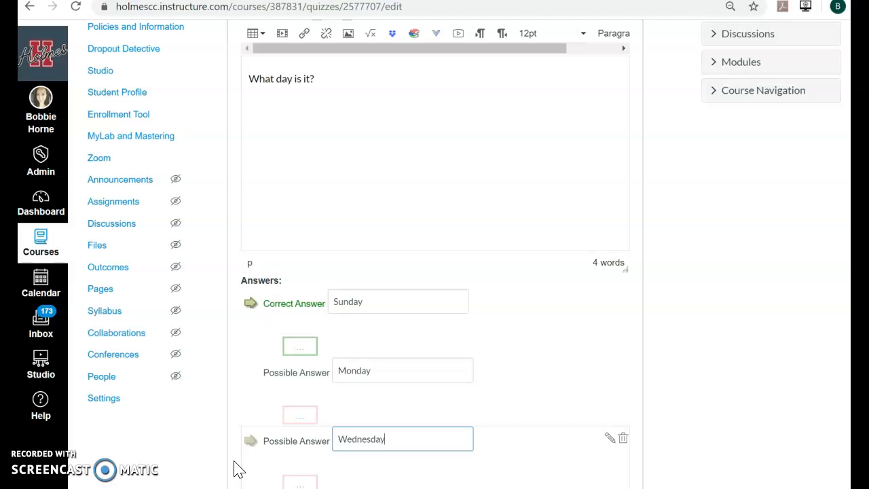
scroll(407, 102, up, 3)
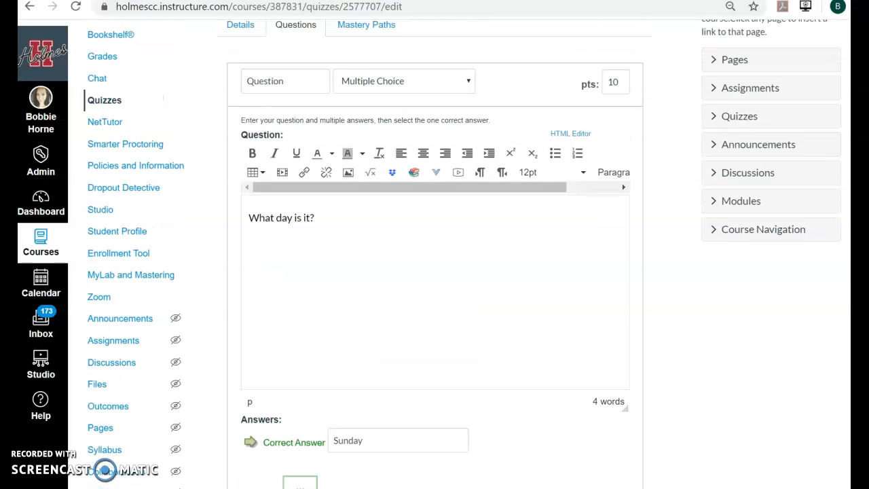
click(404, 83)
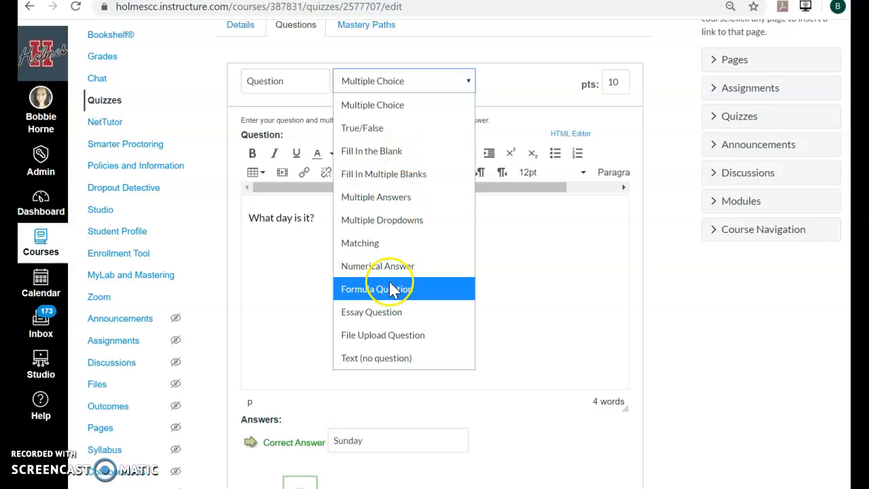
click(412, 80)
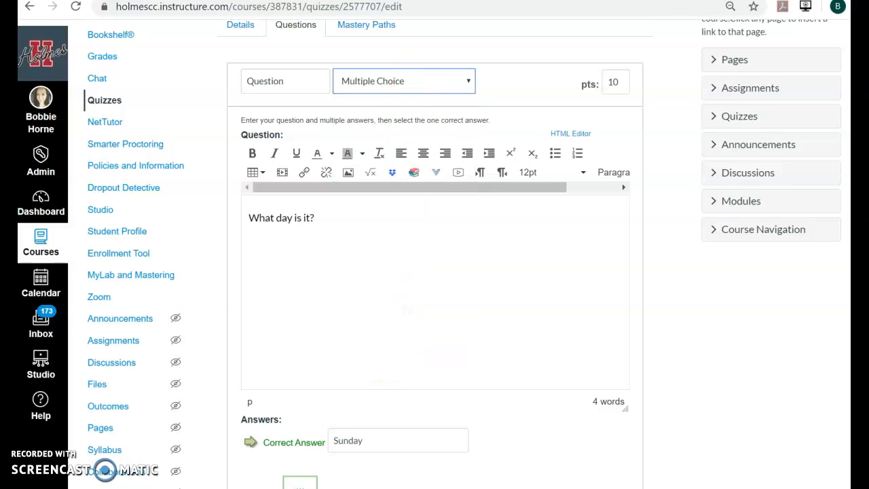
Delete the blank fourth possible answer and save the question to the quiz.
scroll(435, 258, down, 7)
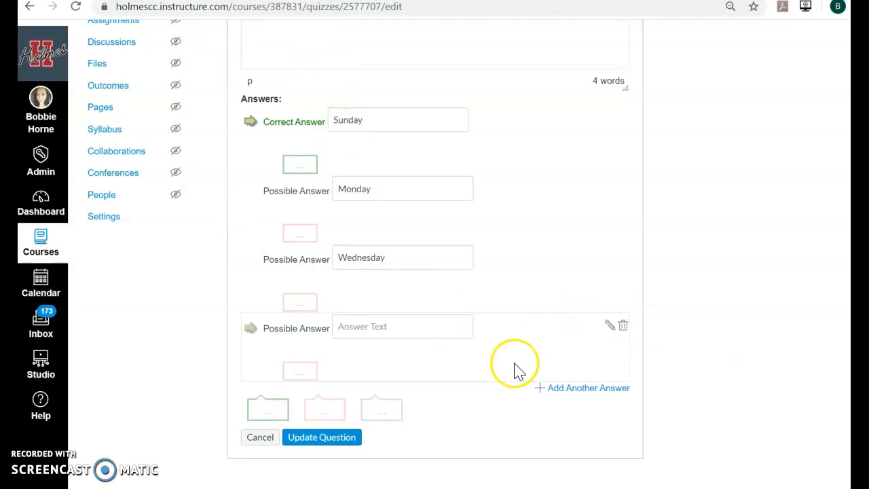
click(623, 329)
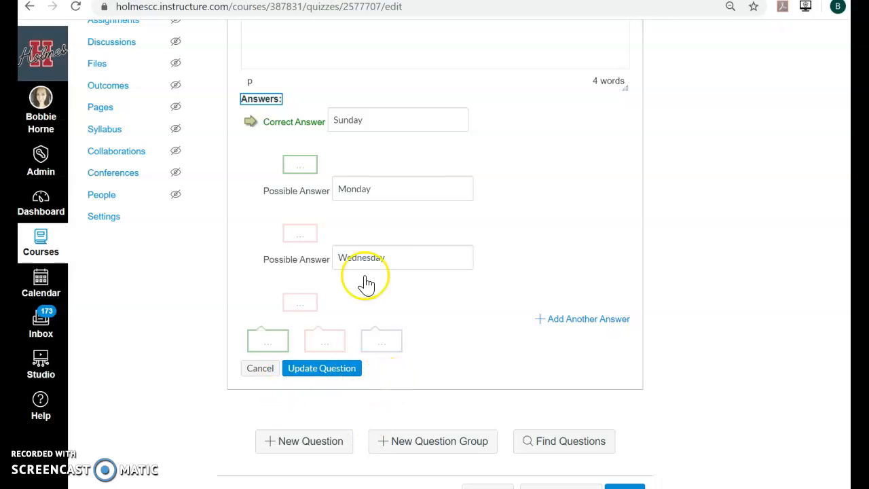
click(343, 370)
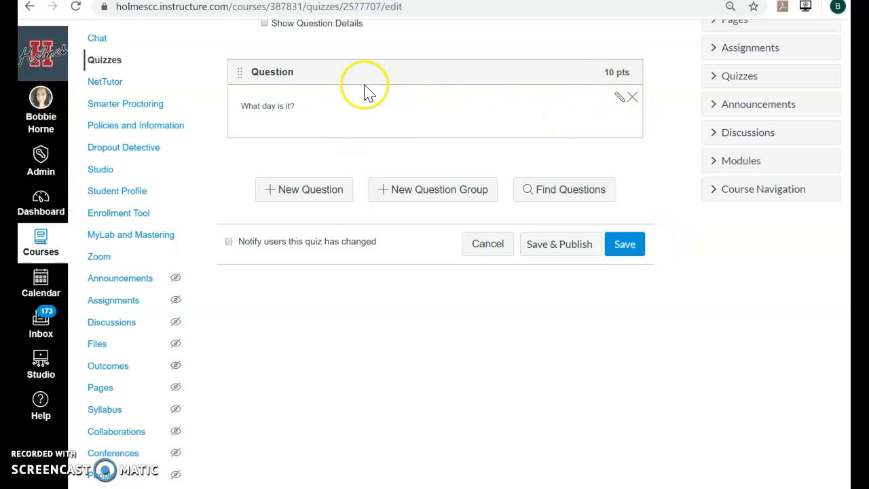
Edit the "What day is it?" question to make Wednesday the correct answer, and update the question.
click(618, 102)
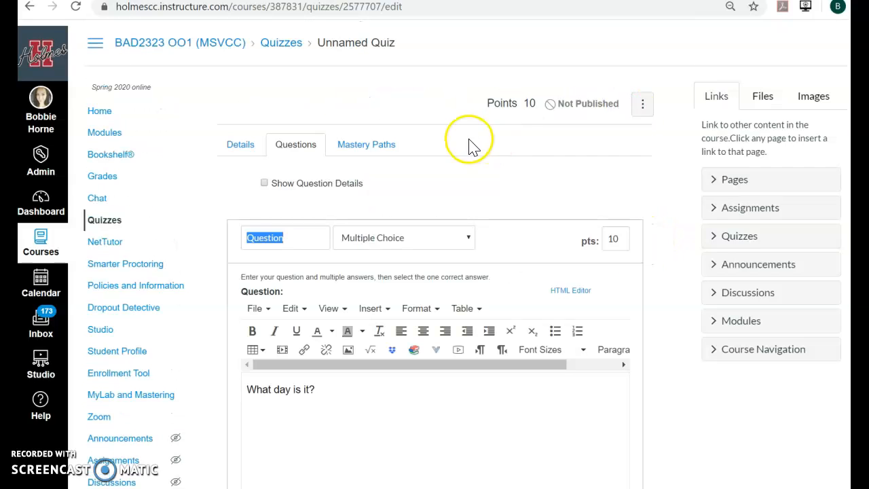
scroll(491, 306, down, 5)
scroll(305, 203, down, 1)
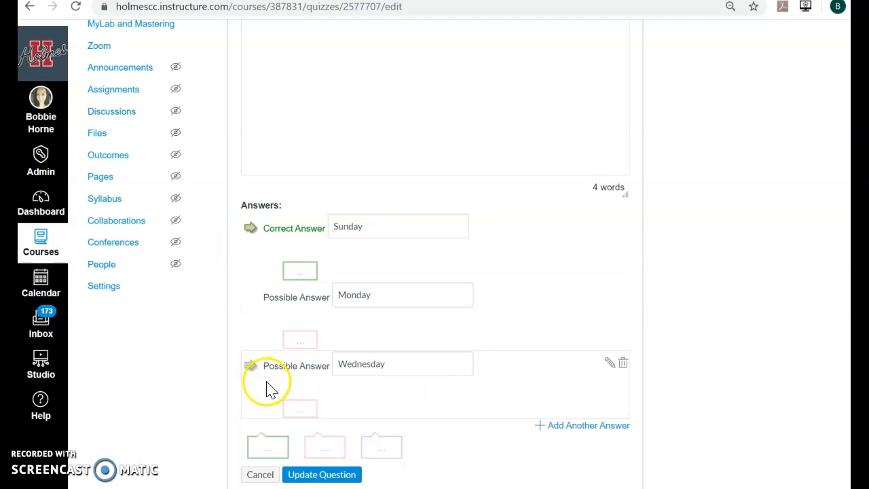
click(251, 366)
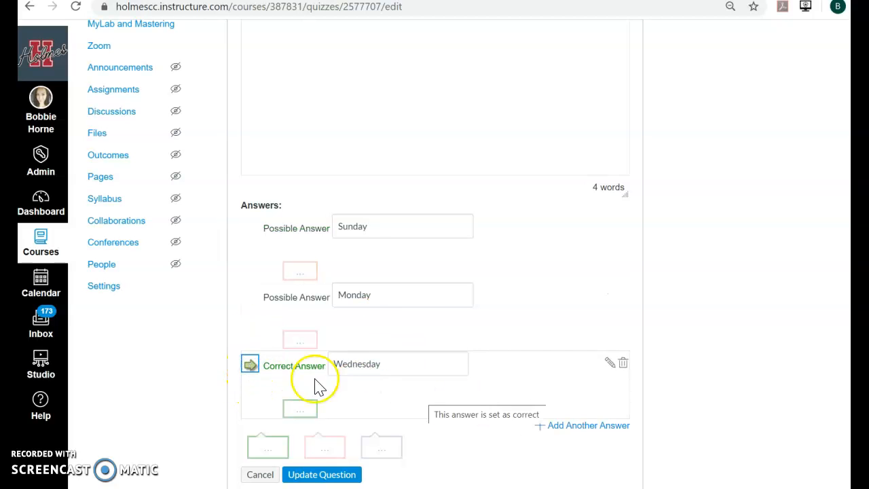
scroll(401, 366, down, 2)
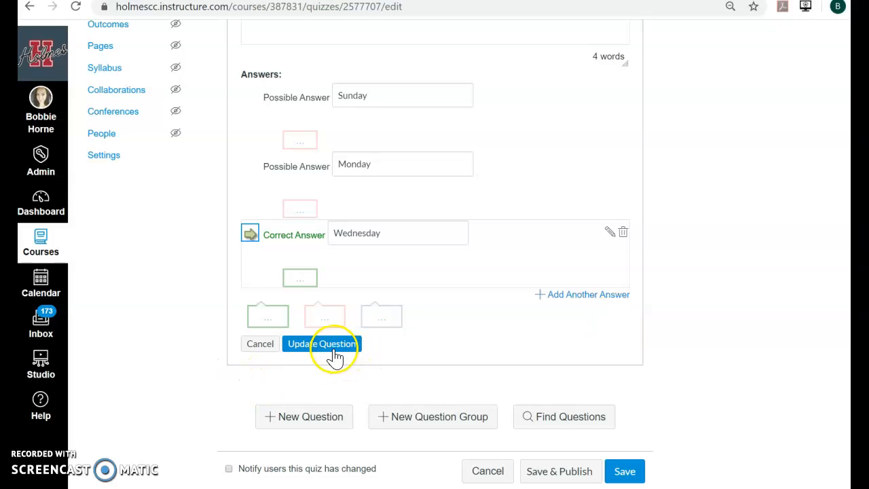
click(336, 350)
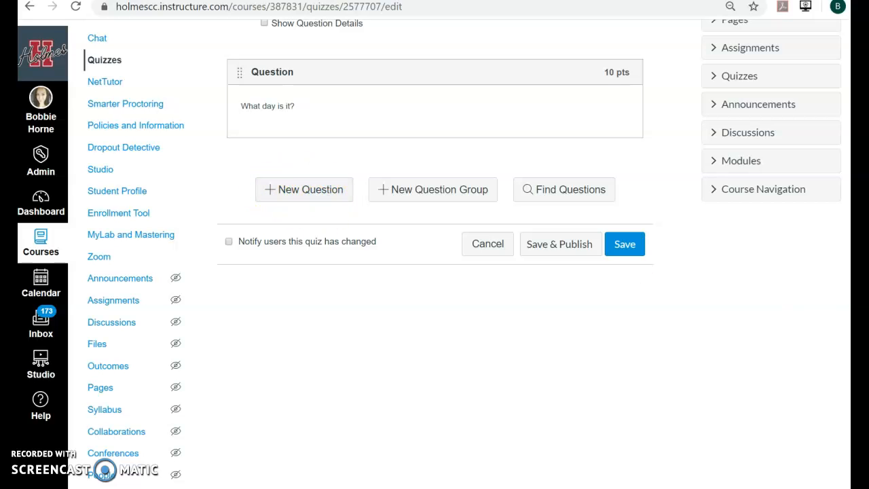
Show the question details in the quiz's question list, and save and publish the quiz.
scroll(434, 272, up, 3)
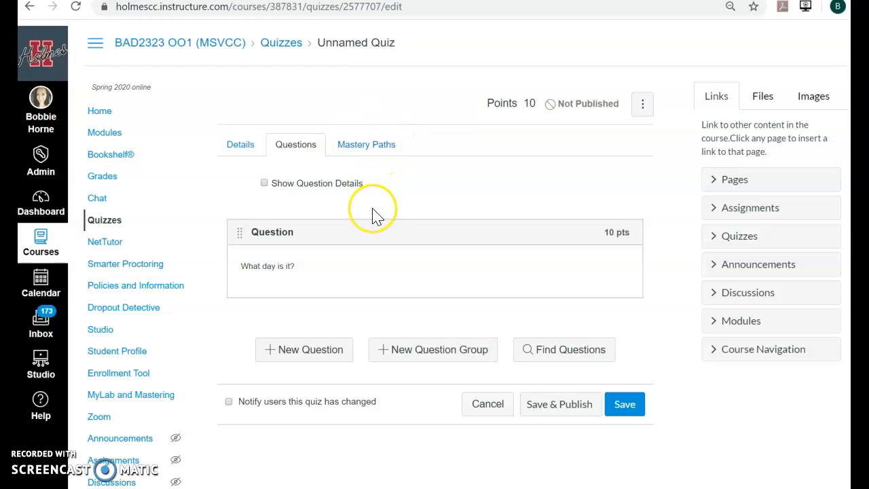
click(264, 183)
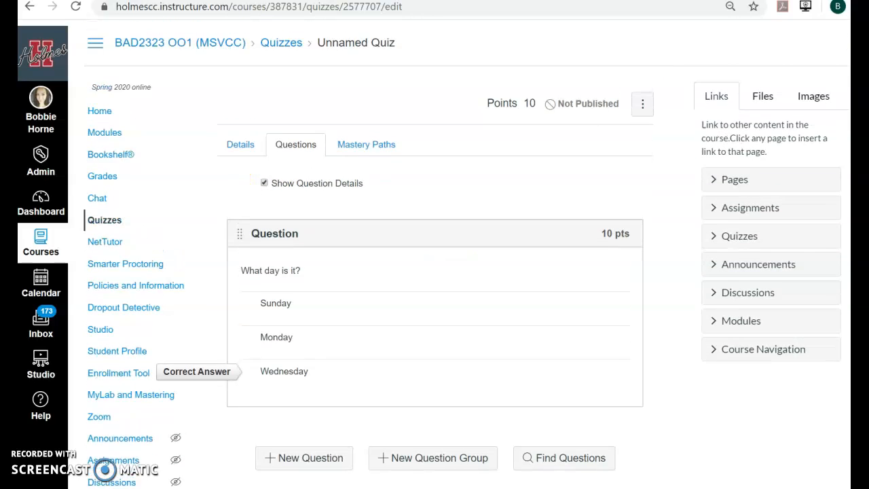
scroll(465, 272, down, 2)
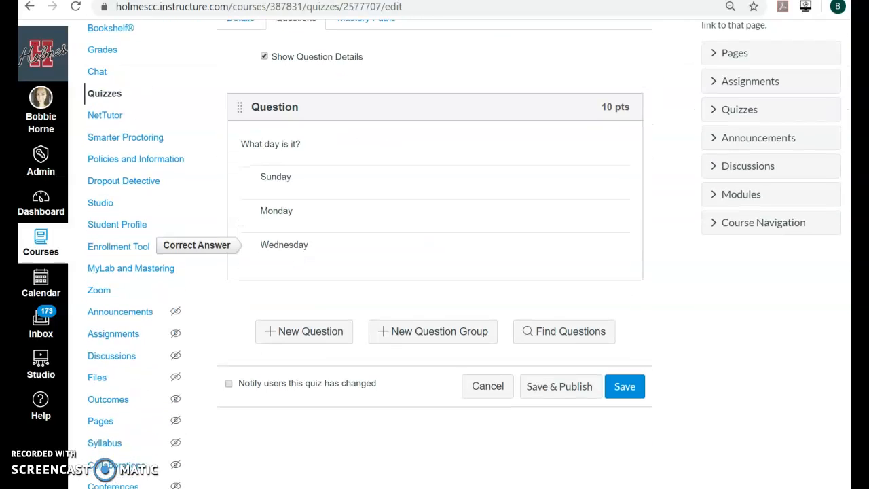
click(556, 387)
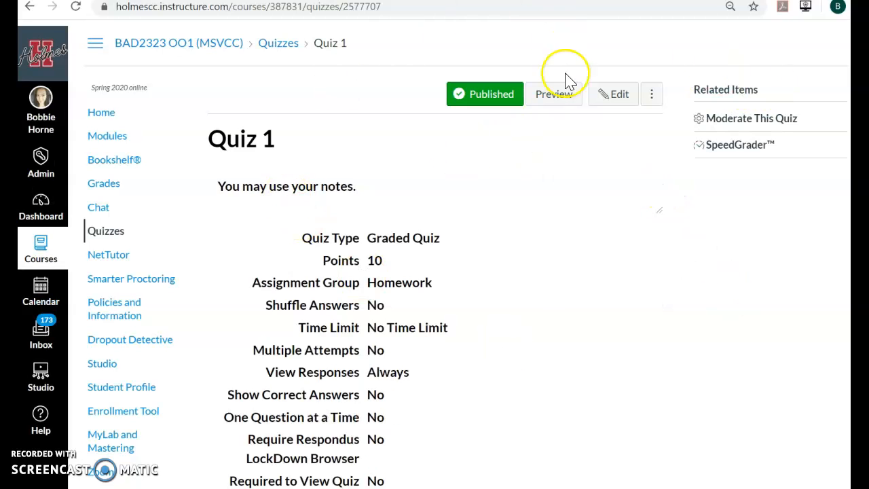
Add the existing quiz "Quiz 1" to the Week 1 (Chapter 1) module and check it in the module's item list.
click(110, 140)
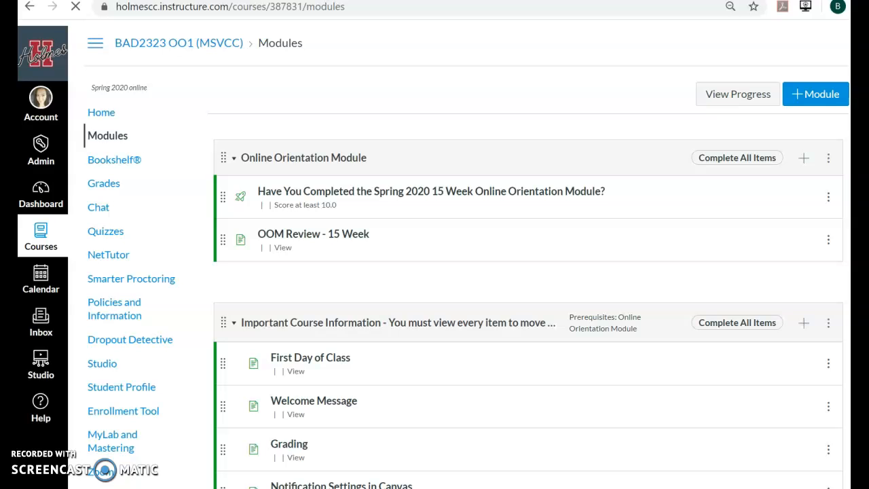
scroll(732, 123, down, 9)
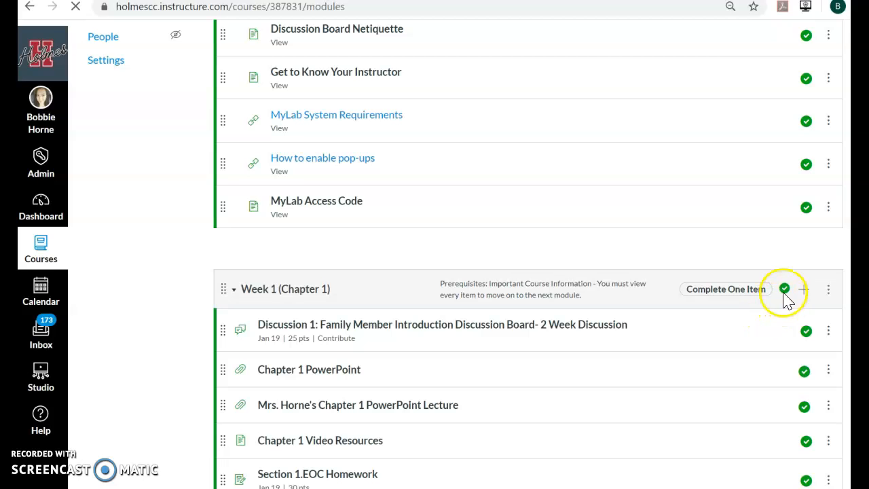
click(806, 292)
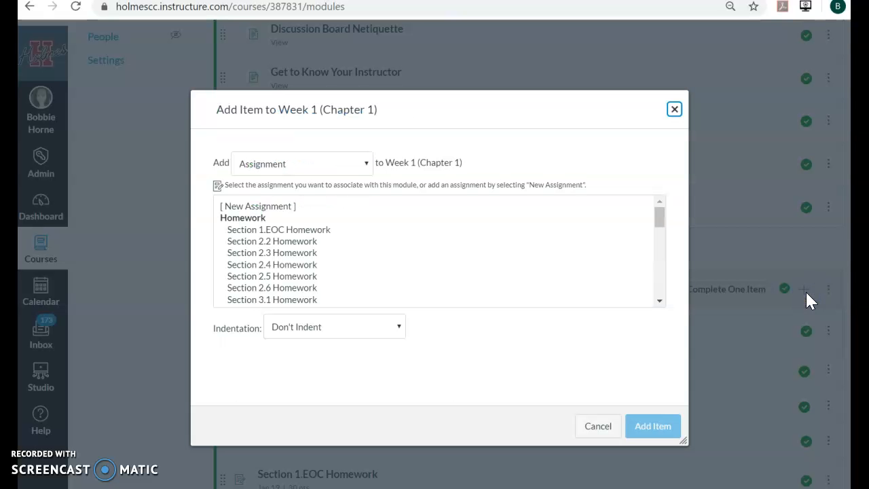
click(354, 163)
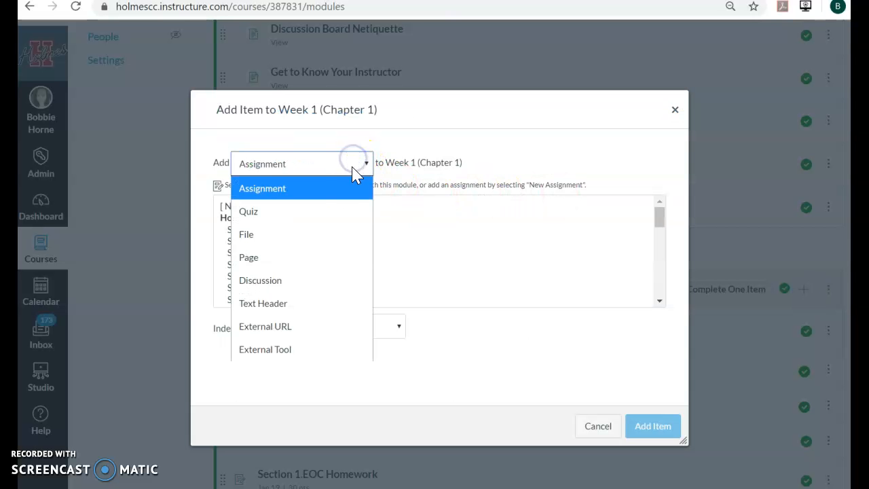
click(262, 211)
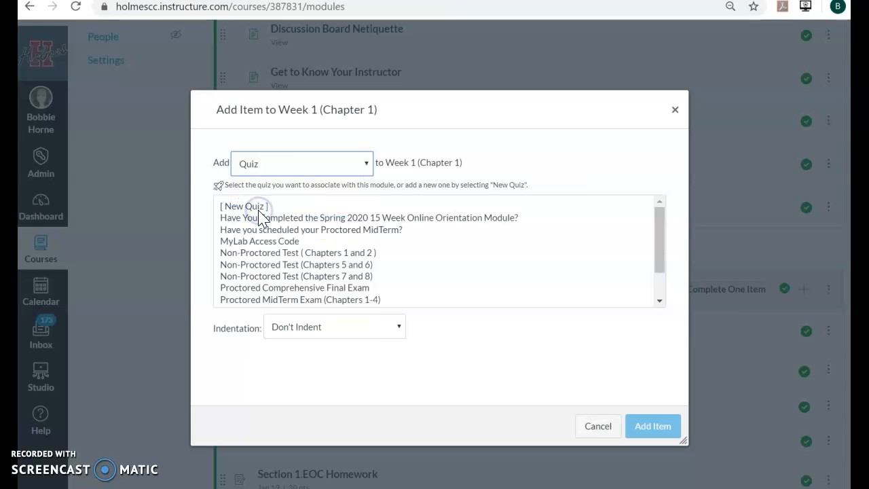
drag(663, 257, 661, 292)
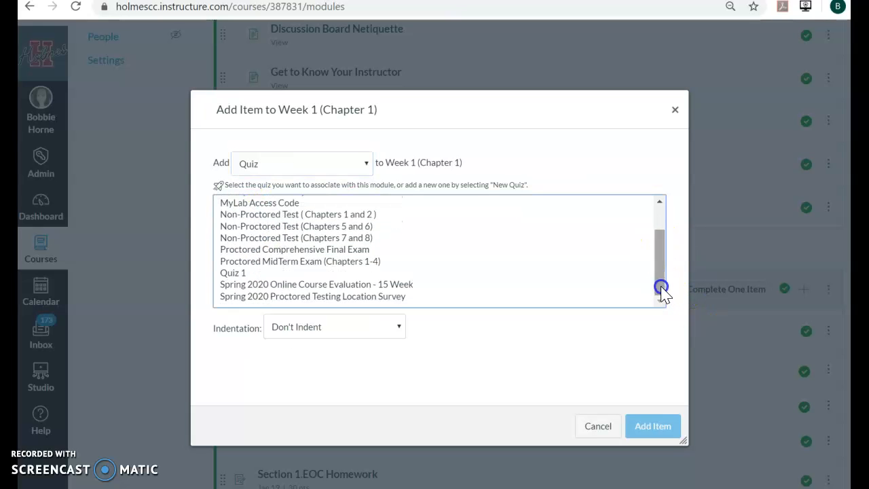
click(231, 273)
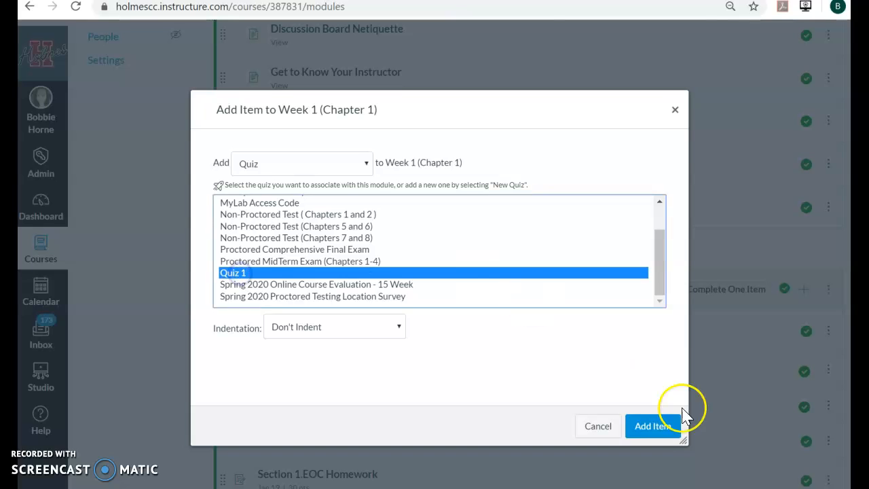
click(657, 428)
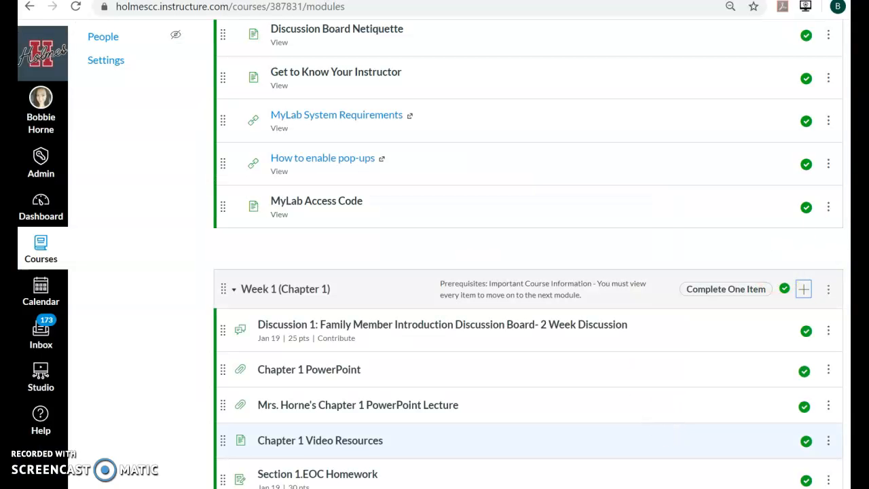
scroll(528, 272, down, 5)
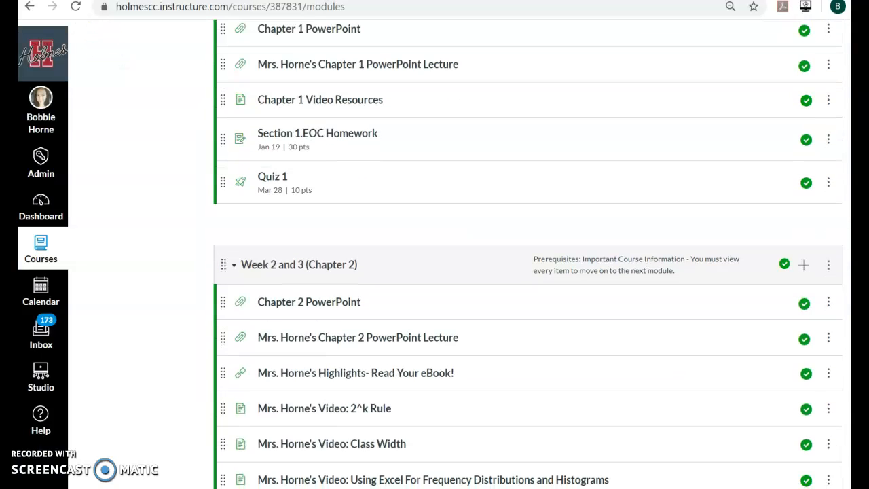